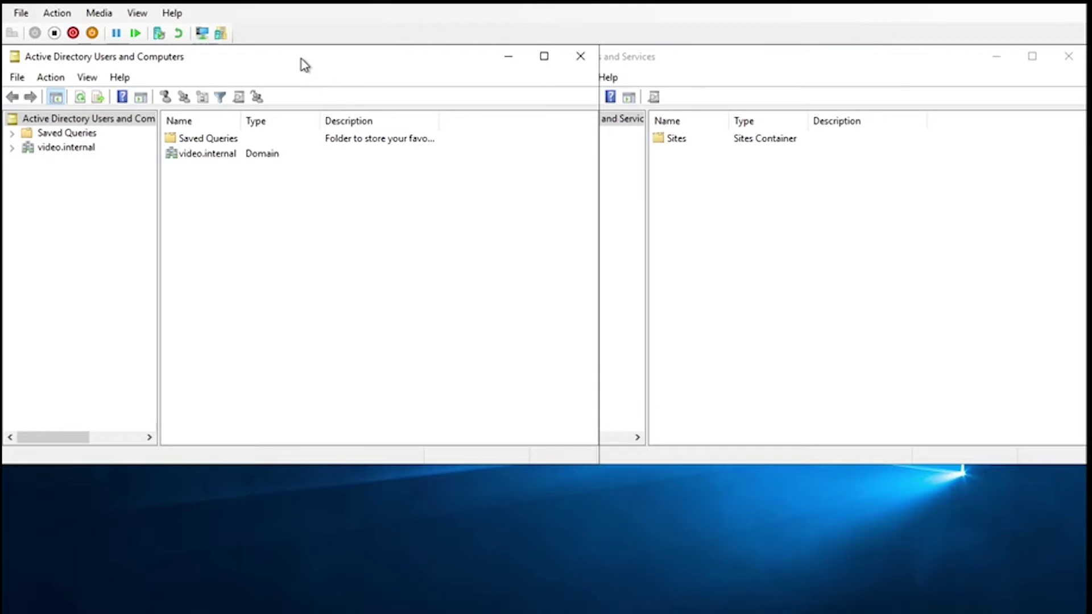
Delete DC2 from video.internal's Domain Controllers, confirming it's offline and a global catalog
{"action": "double_click", "coordinate": [58, 149]}
{"action": "left_click", "coordinate": [81, 192]}
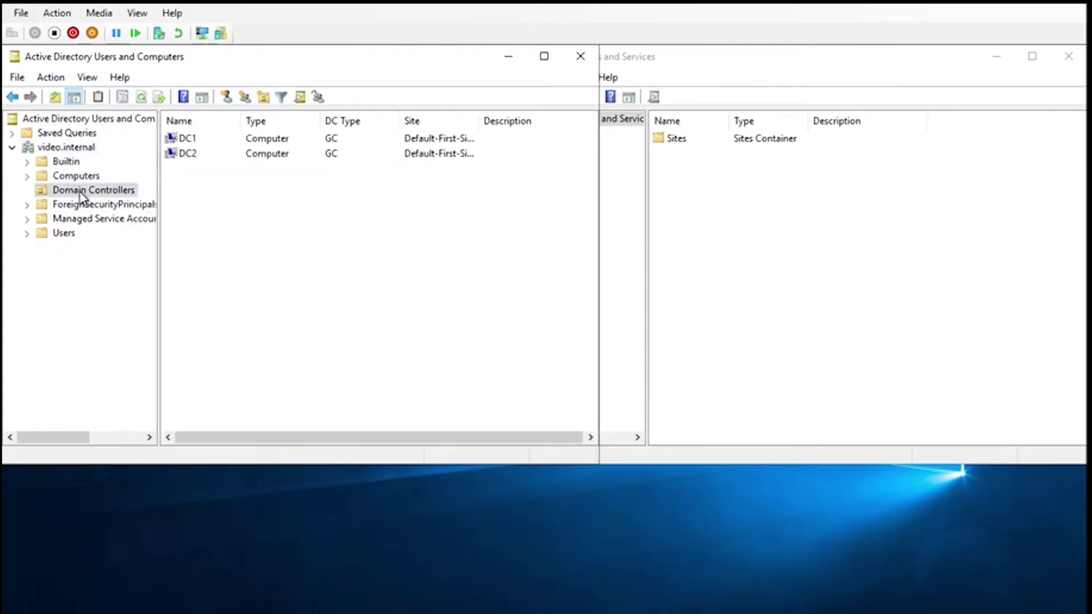
{"action": "left_click", "coordinate": [177, 153]}
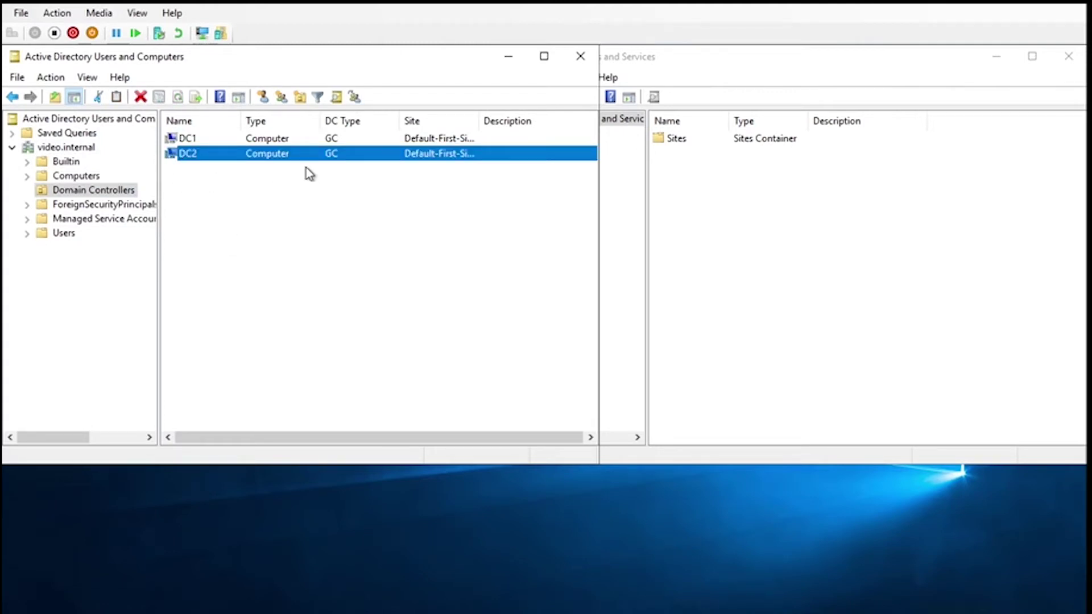
{"action": "right_click", "coordinate": [220, 159]}
{"action": "left_click", "coordinate": [279, 285]}
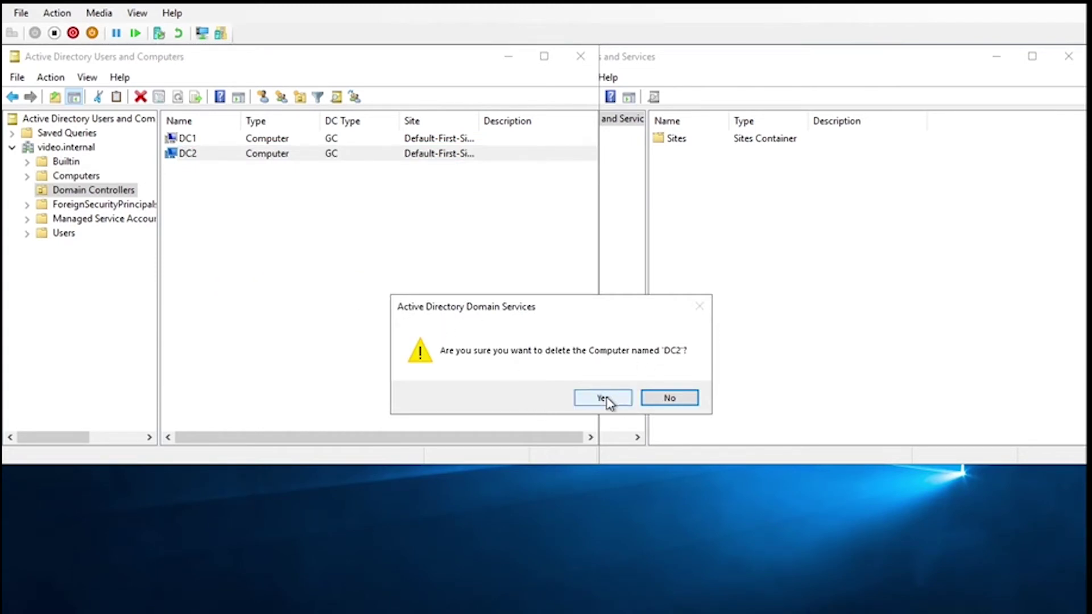
{"action": "left_click", "coordinate": [604, 398]}
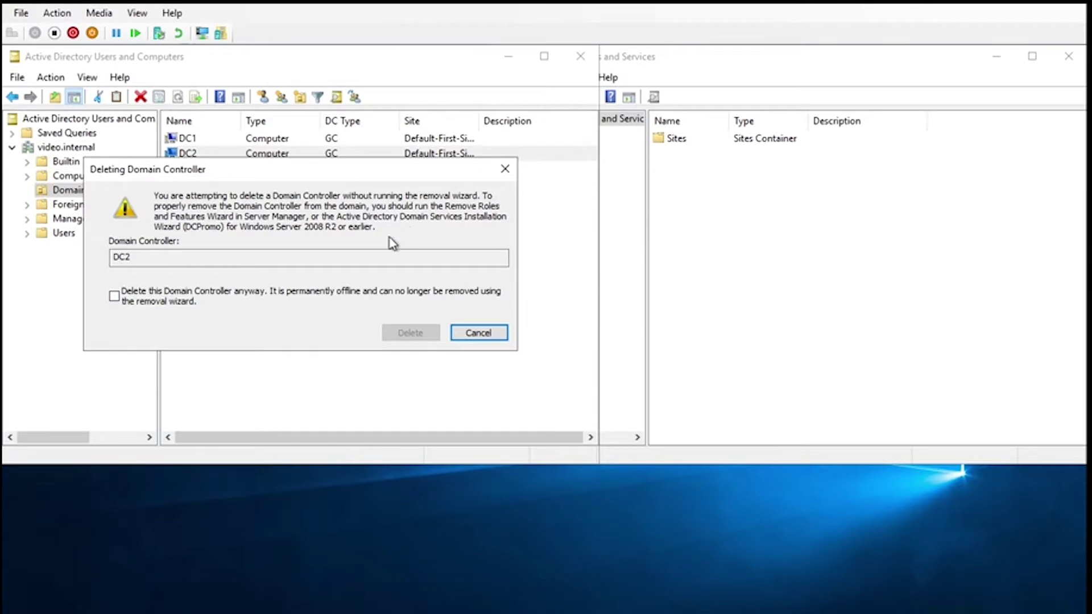
{"action": "left_click", "coordinate": [114, 296]}
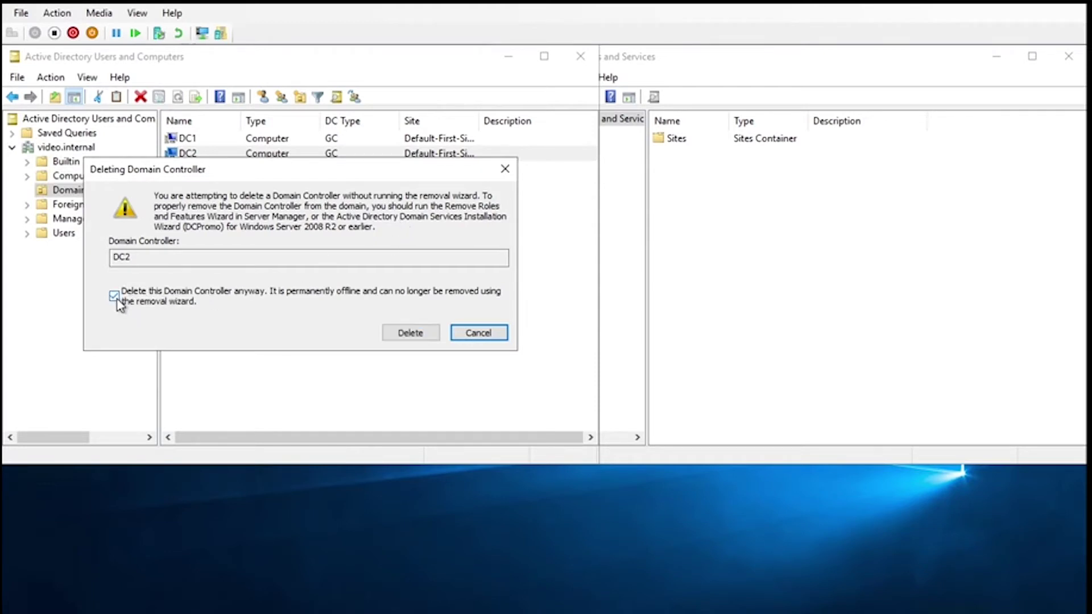
{"action": "left_click", "coordinate": [409, 333]}
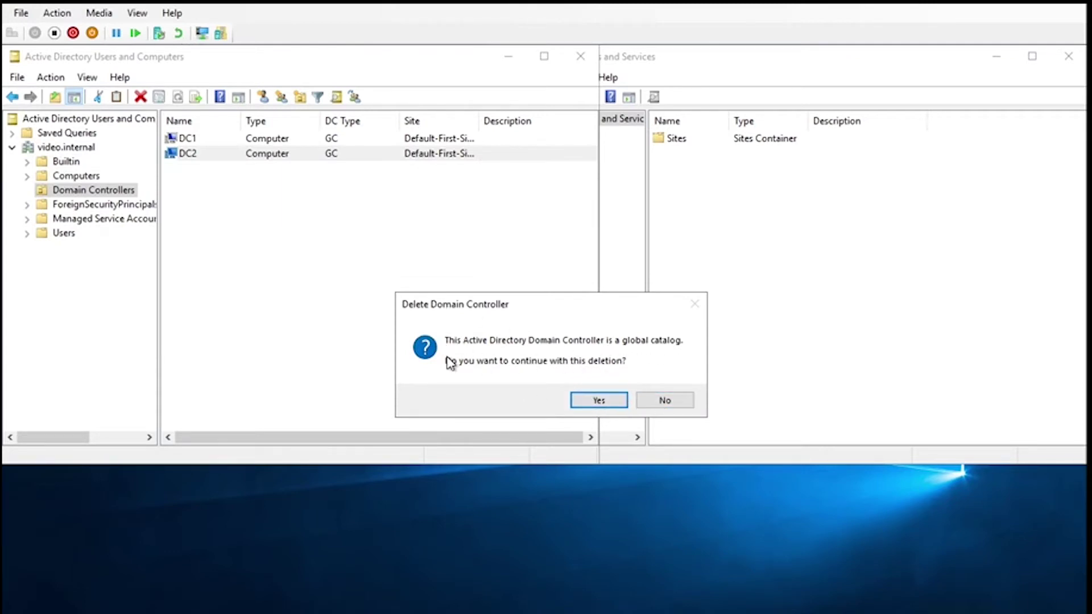
{"action": "left_click", "coordinate": [599, 401]}
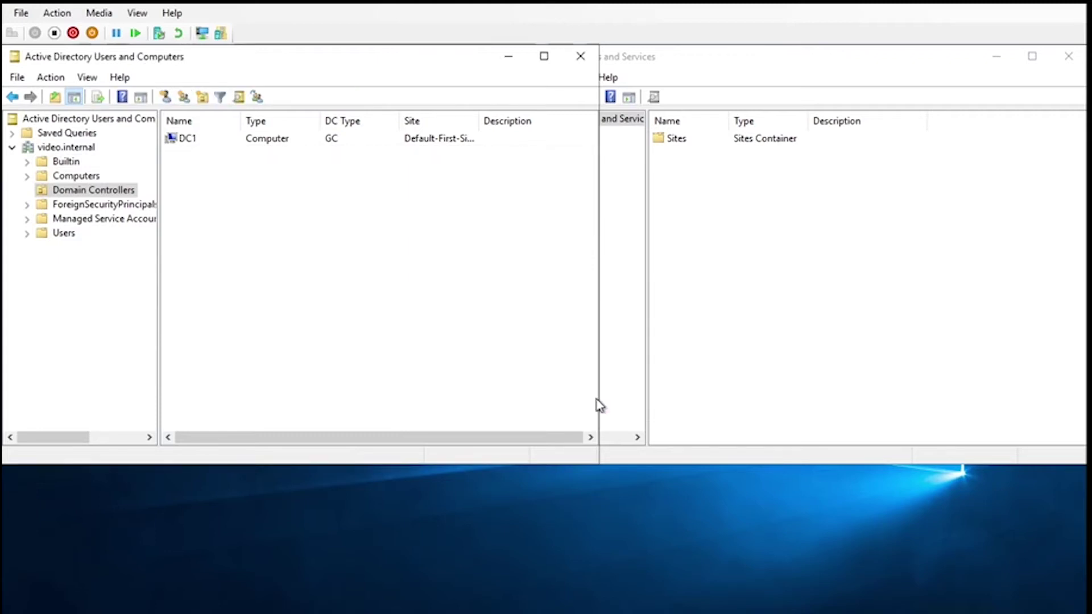
{"action": "left_click", "coordinate": [771, 225]}
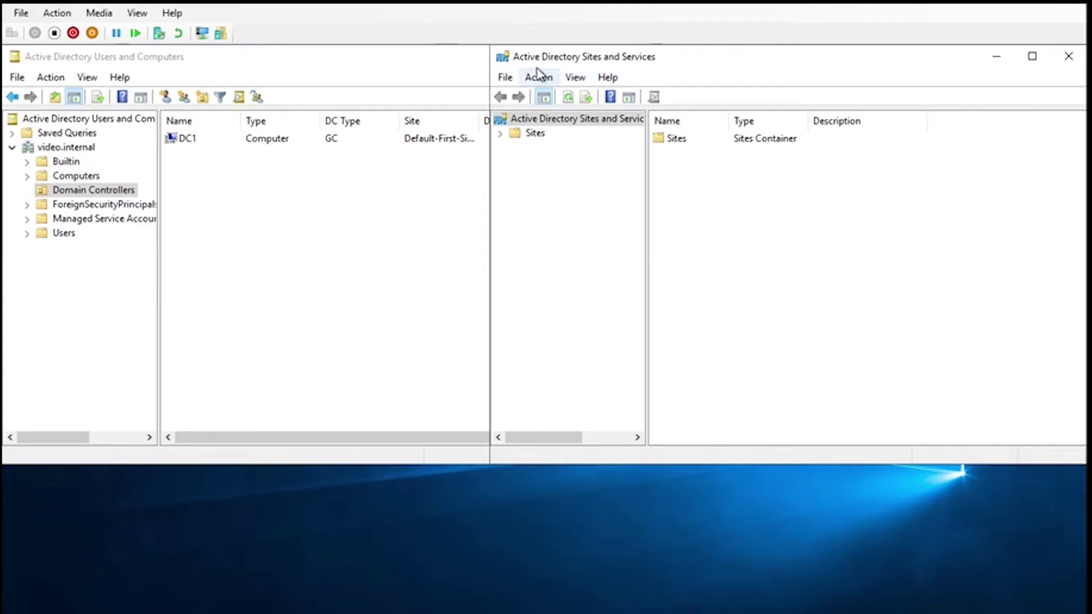
Delete the DC2 server under Sites > Default-First-Site-Name > Servers
{"action": "double_click", "coordinate": [533, 134]}
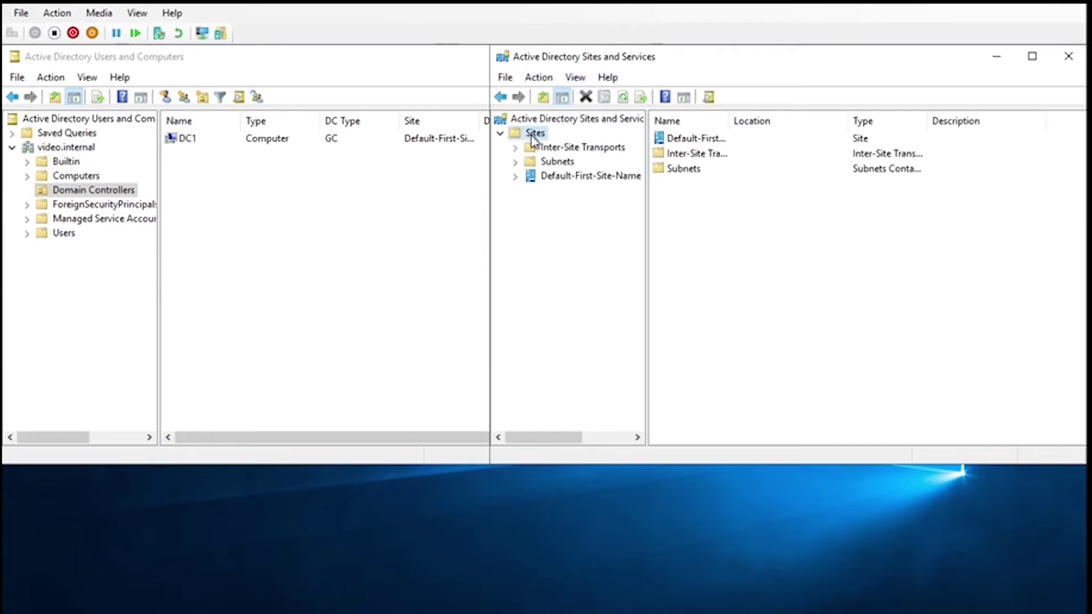
{"action": "double_click", "coordinate": [542, 178]}
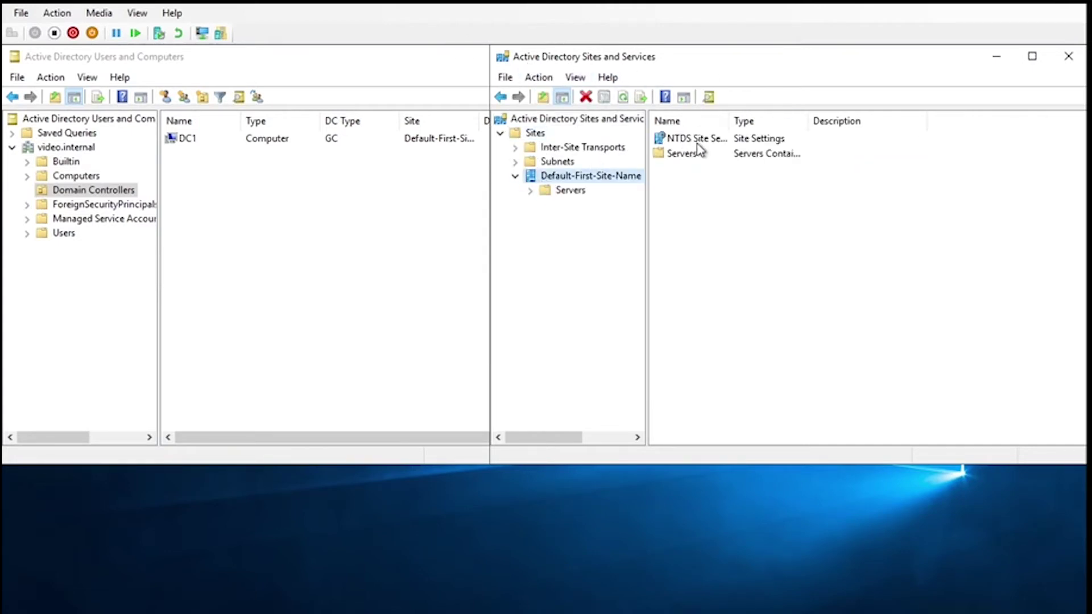
{"action": "left_click", "coordinate": [567, 190]}
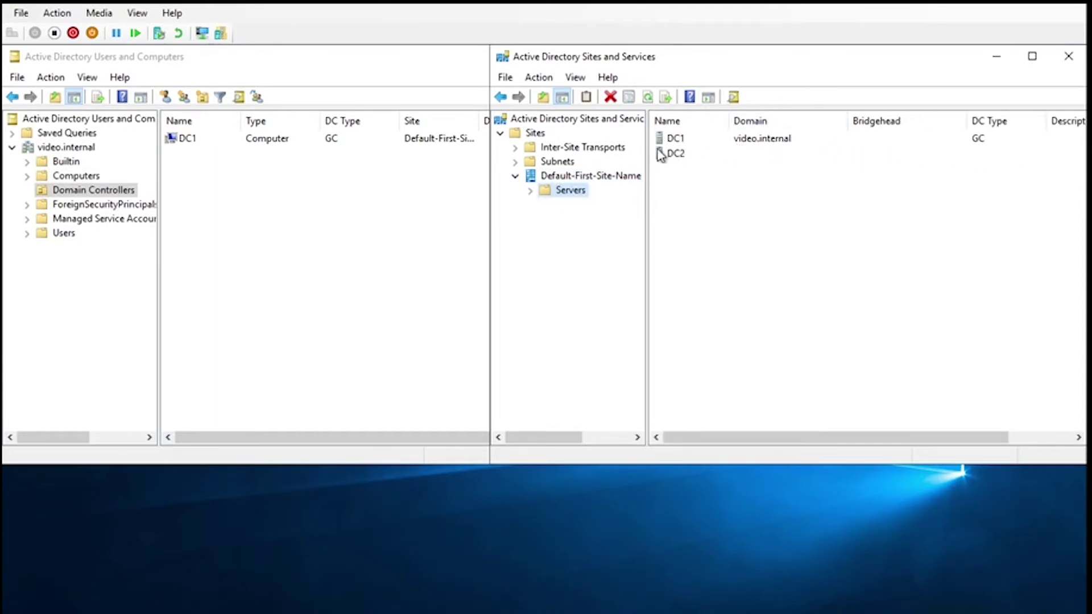
{"action": "left_click", "coordinate": [676, 155]}
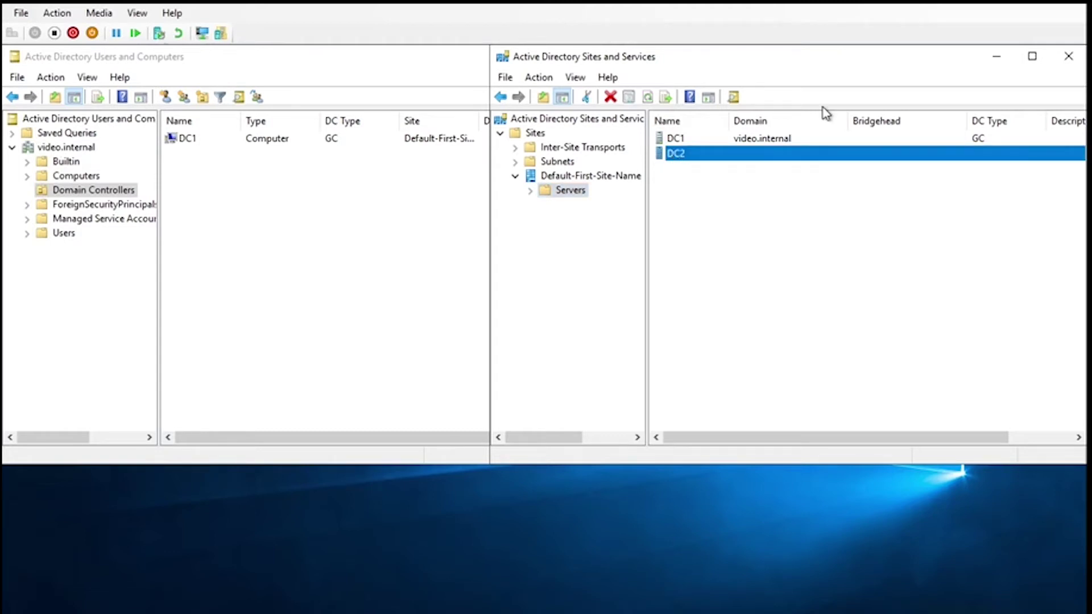
{"action": "key", "text": "Delete"}
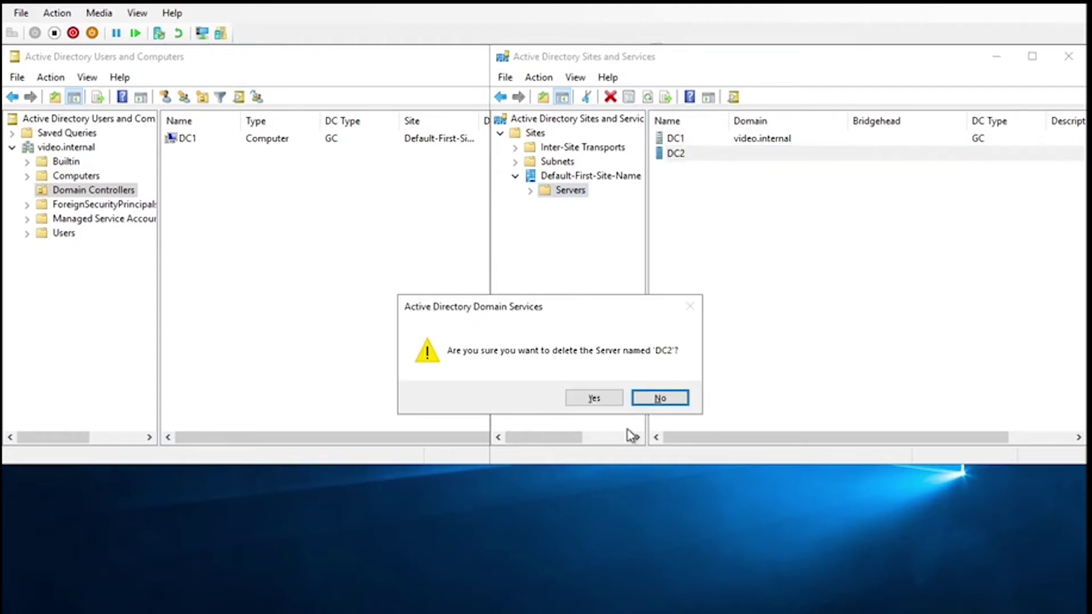
{"action": "left_click", "coordinate": [594, 400]}
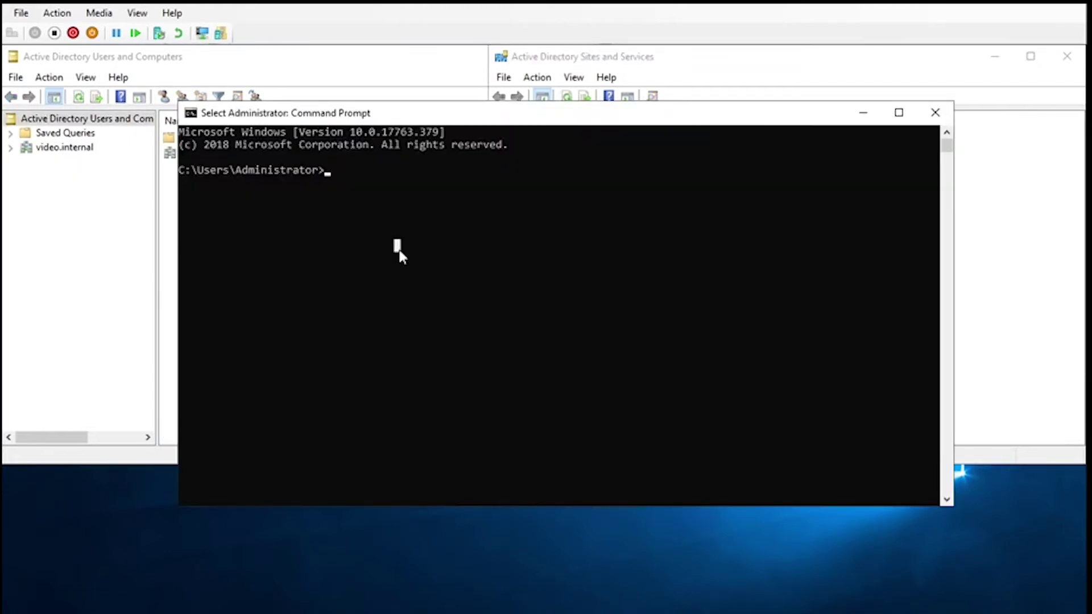
Show video.internal's Domain Controllers container in ADUC, listing DC1 and DC2
{"action": "left_click", "coordinate": [51, 202]}
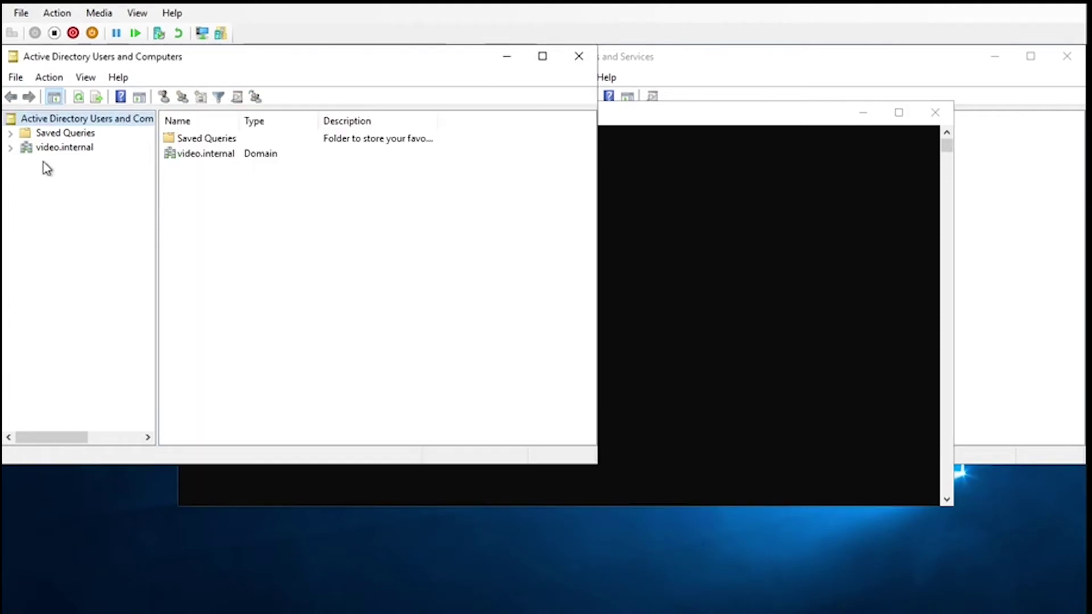
{"action": "left_click", "coordinate": [59, 147]}
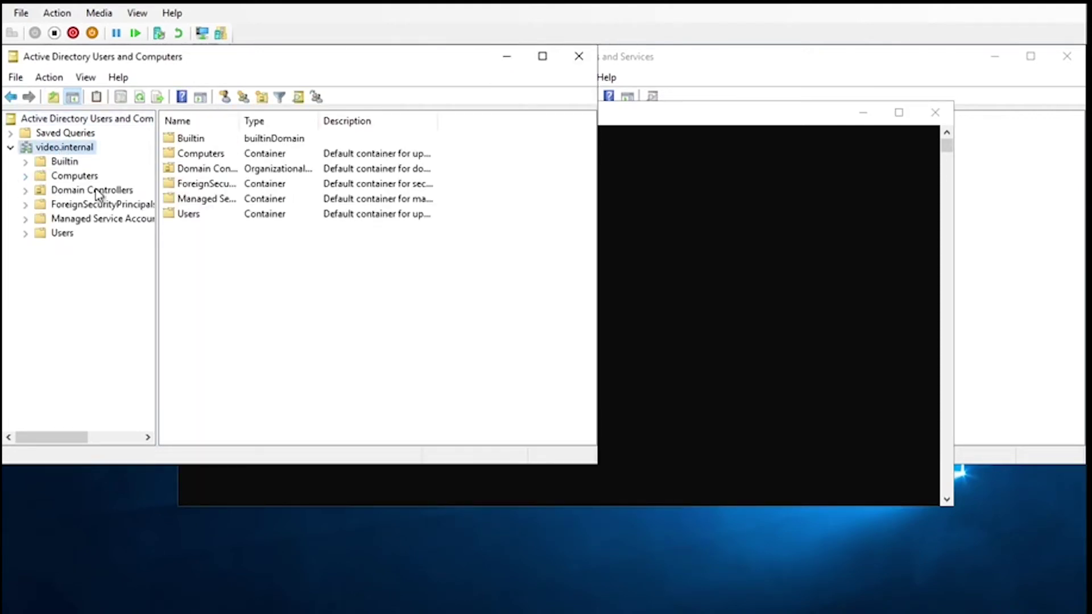
{"action": "left_click", "coordinate": [69, 190]}
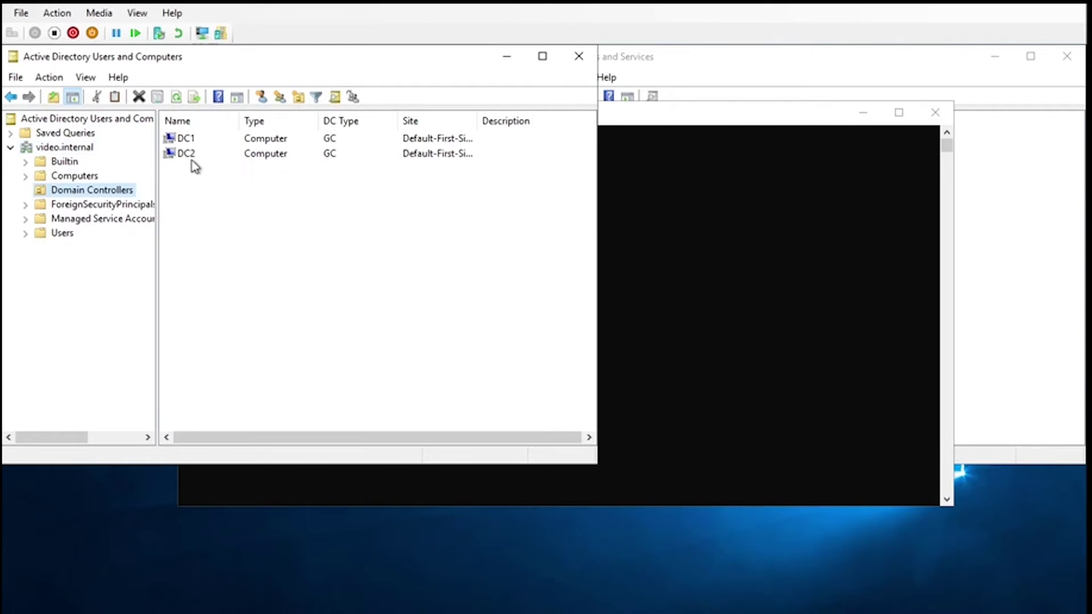
{"action": "left_click", "coordinate": [676, 244]}
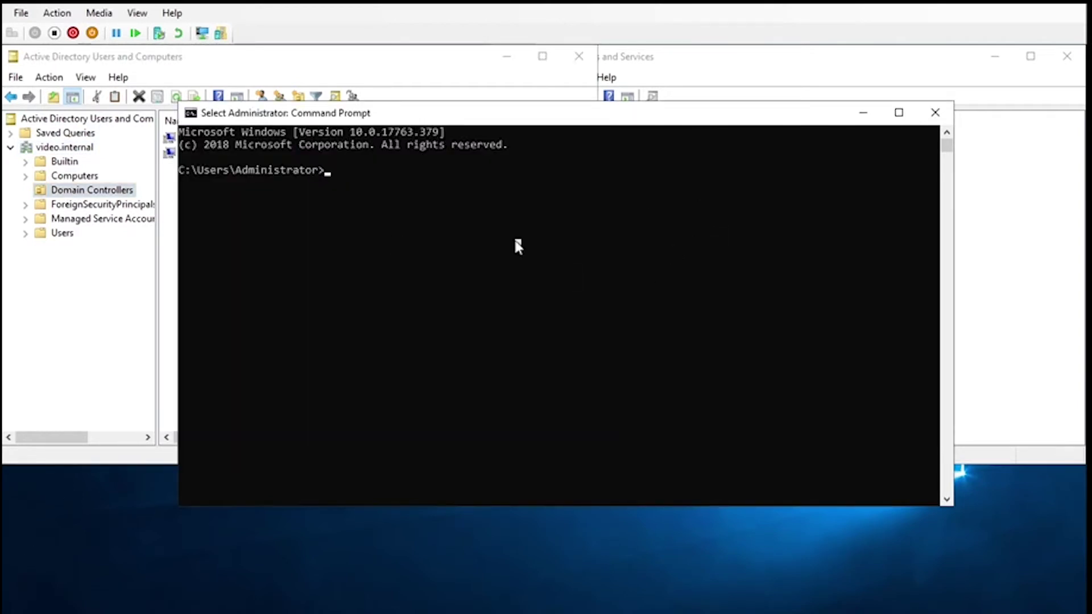
Launch ntdsutil and enter the metadata cleanup context
{"action": "type", "text": "ntdsutil"}
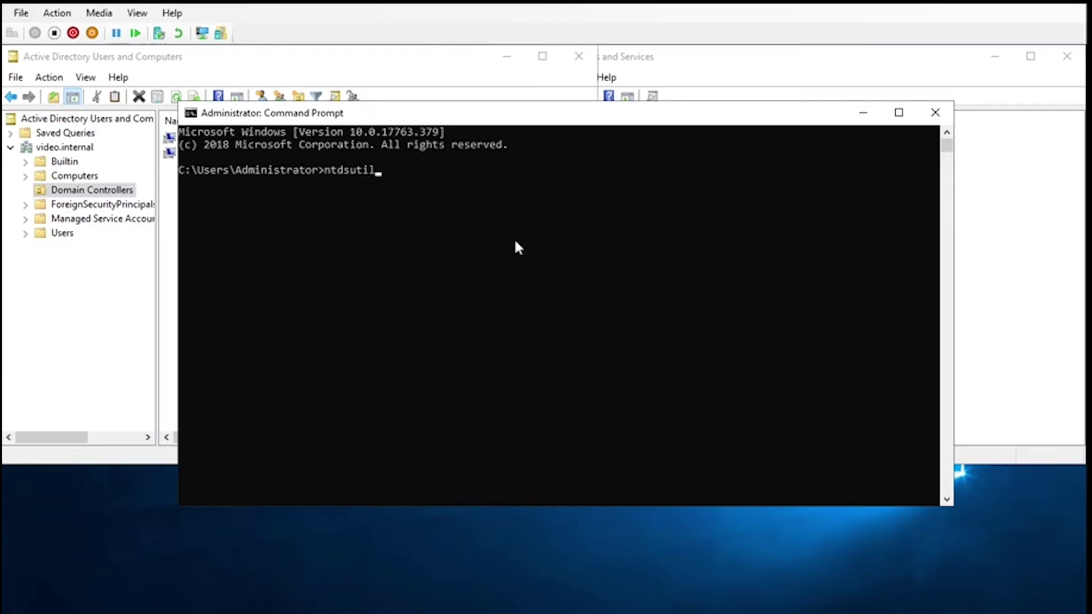
{"action": "key", "text": "Return"}
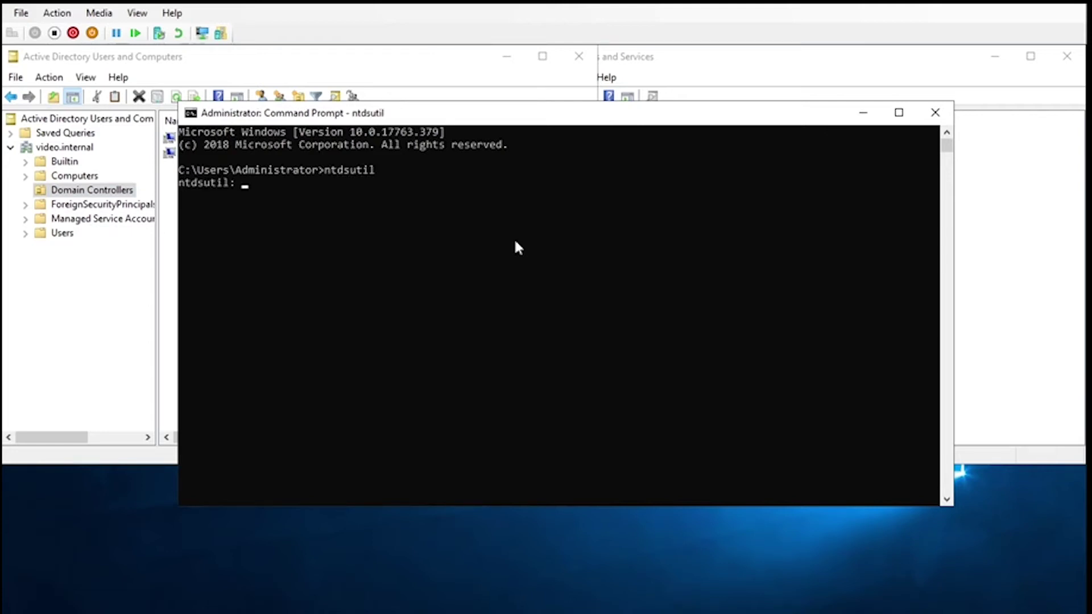
{"action": "type", "text": "metadatacleanup"}
{"action": "key", "text": "Return"}
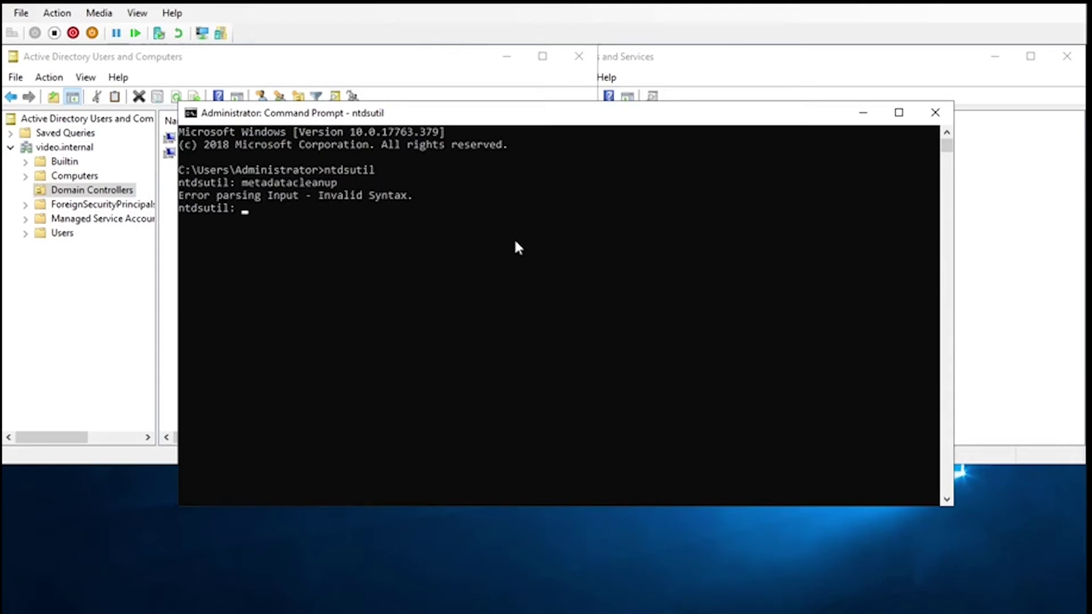
{"action": "key", "text": "Up"}
{"action": "key", "text": "Left"}
{"action": "key", "text": "Left"}
{"action": "key", "text": "Left"}
{"action": "key", "text": "Left"}
{"action": "key", "text": "Left"}
{"action": "key", "text": "Left"}
{"action": "key", "text": "Left"}
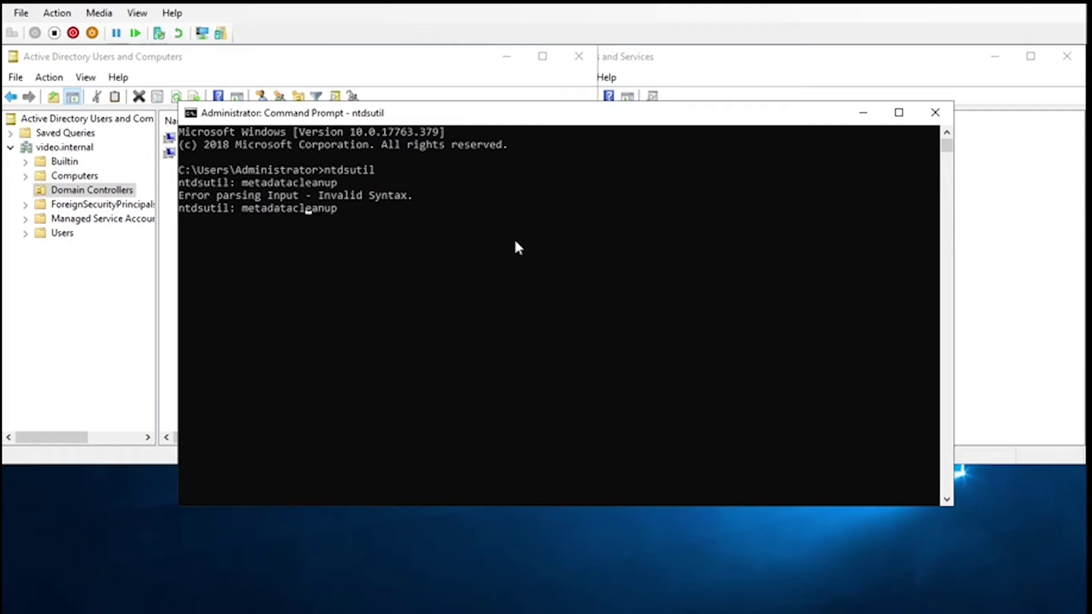
{"action": "key", "text": "Return"}
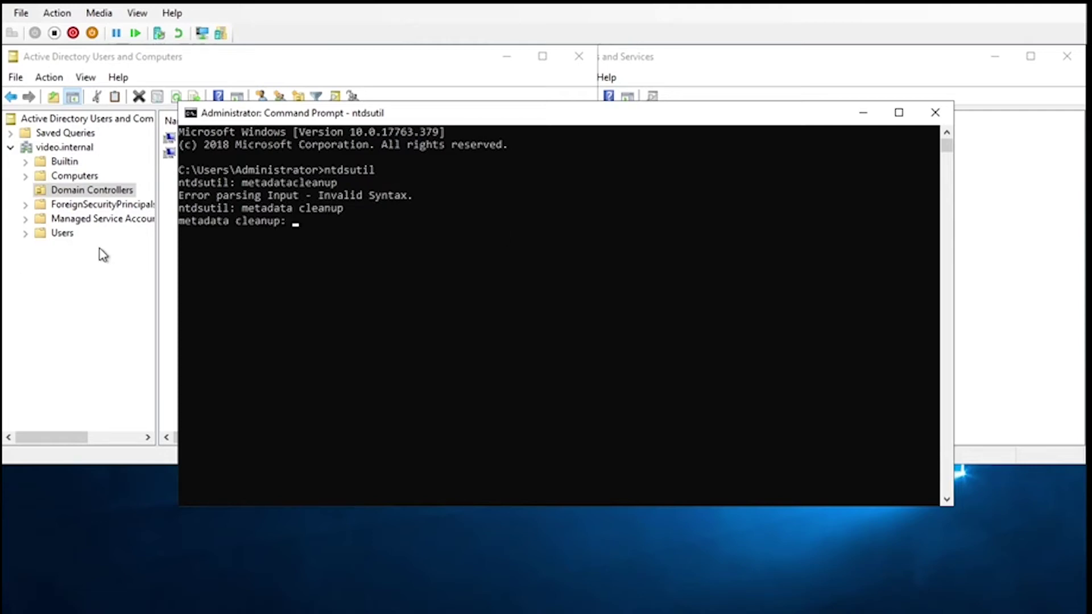
Connect ntdsutil to server DC1, then return and enter select operation target
{"action": "type", "text": "connectsion"}
{"action": "key", "text": "BackSpace"}
{"action": "key", "text": "BackSpace"}
{"action": "key", "text": "BackSpace"}
{"action": "key", "text": "BackSpace"}
{"action": "type", "text": "ions"}
{"action": "key", "text": "Return"}
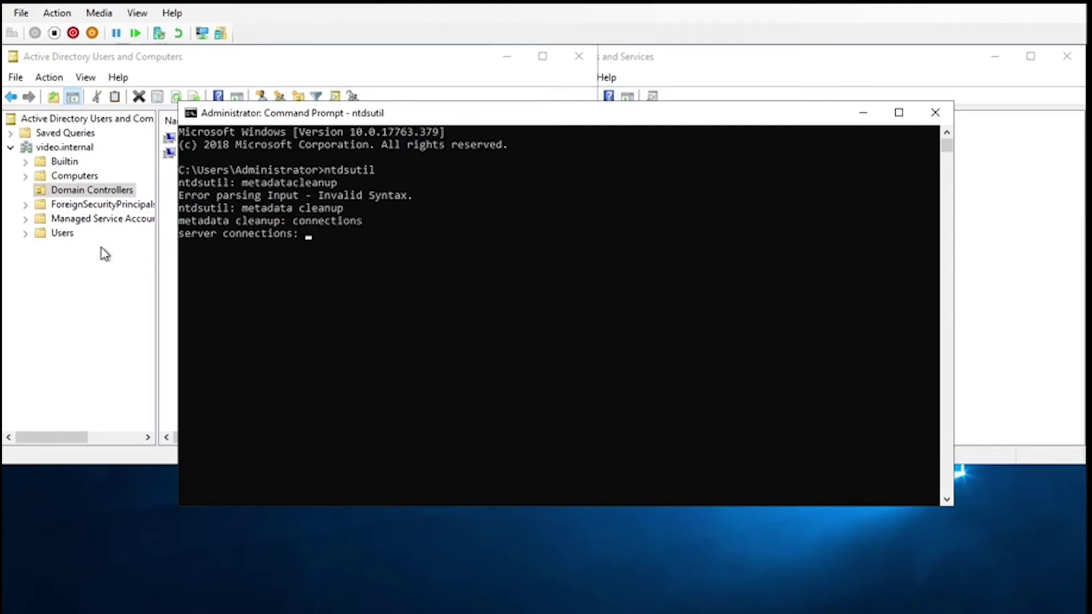
{"action": "type", "text": "connect to server DC1"}
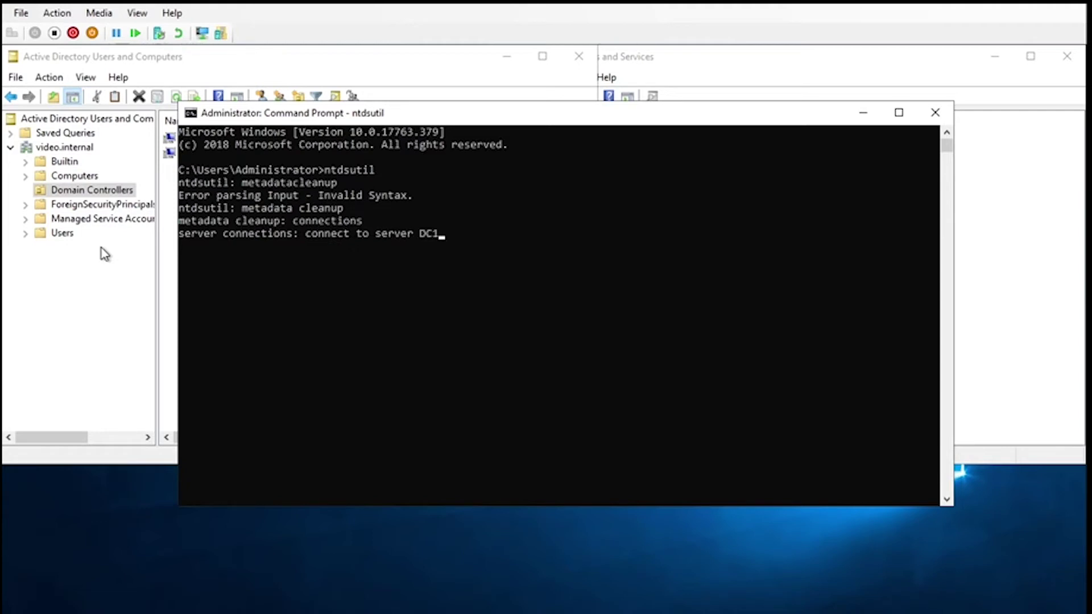
{"action": "key", "text": "Return"}
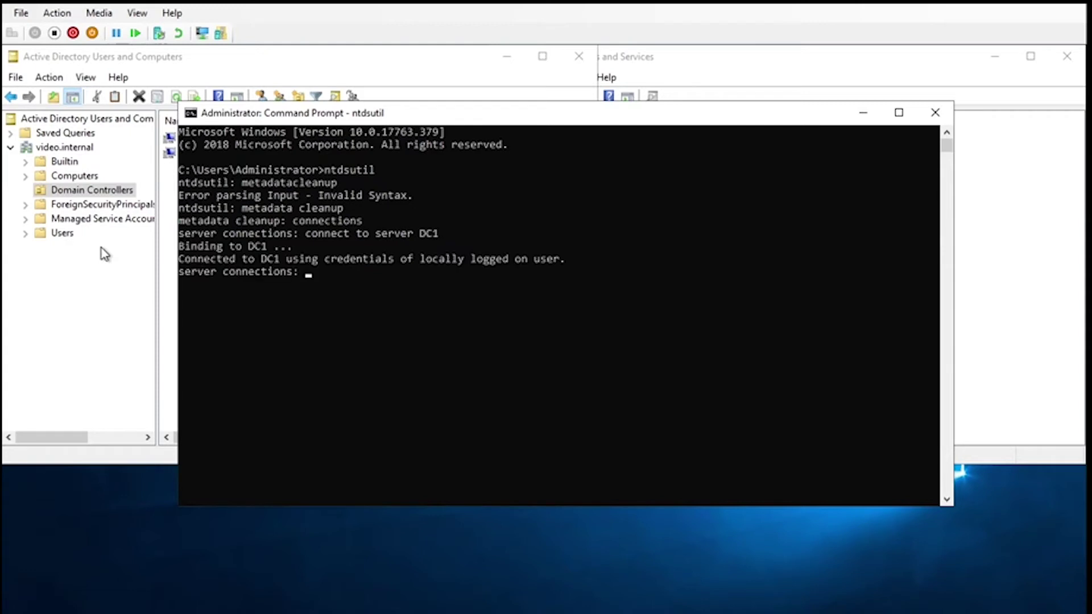
{"action": "type", "text": "q"}
{"action": "key", "text": "Return"}
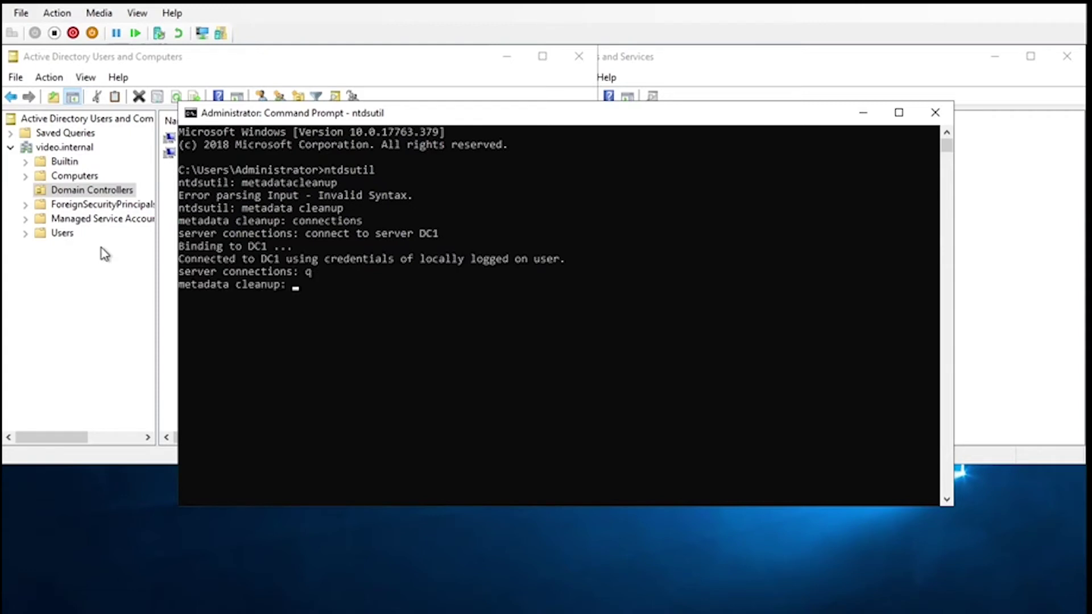
{"action": "type", "text": "select operation target"}
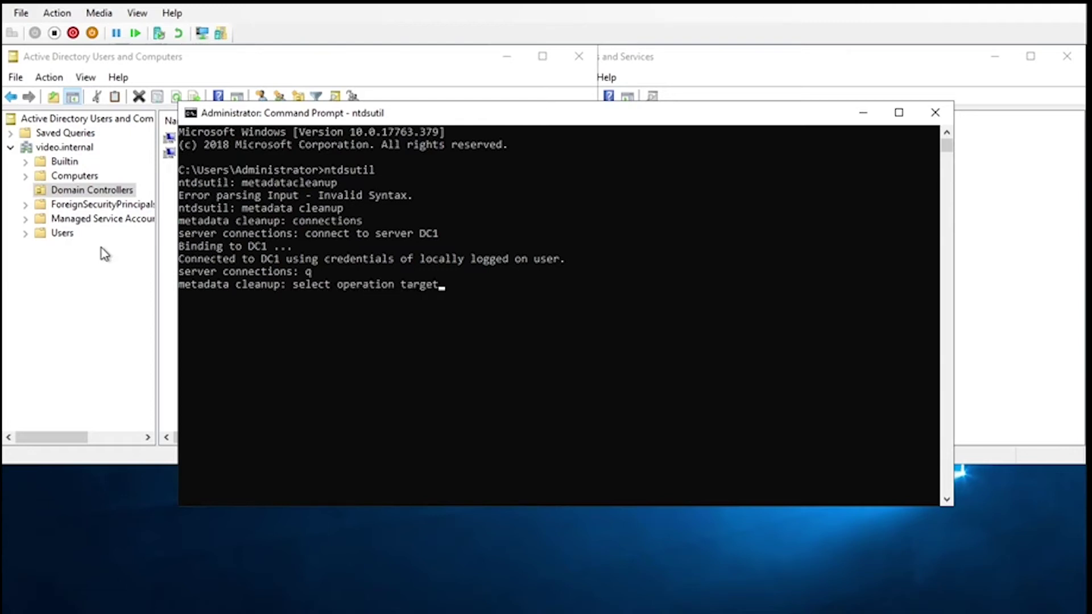
{"action": "key", "text": "Return"}
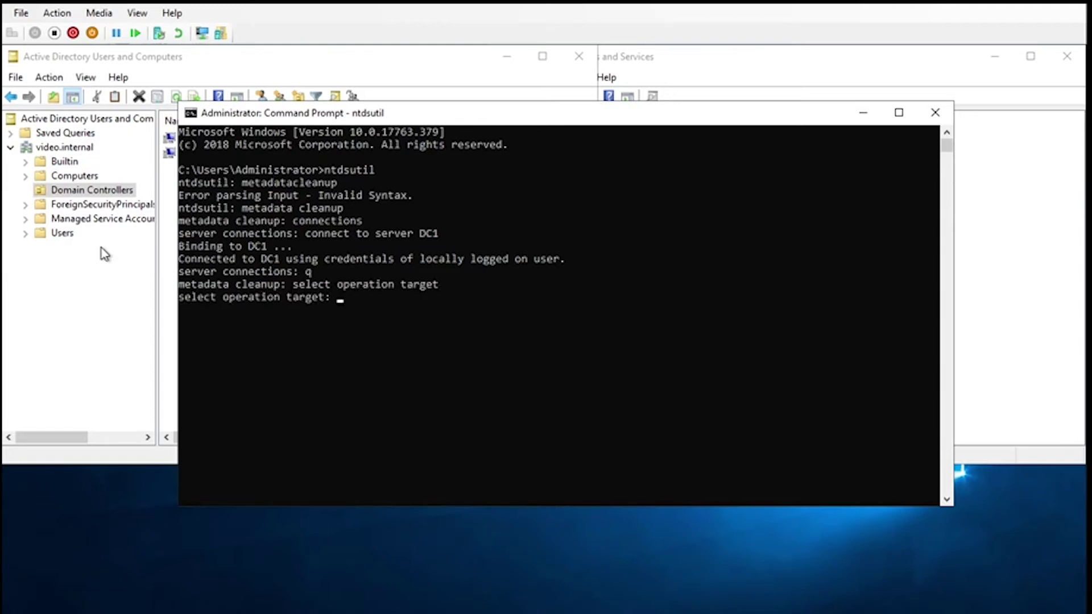
List domains and select domain 0, video.internal
{"action": "type", "text": "list domains"}
{"action": "key", "text": "Return"}
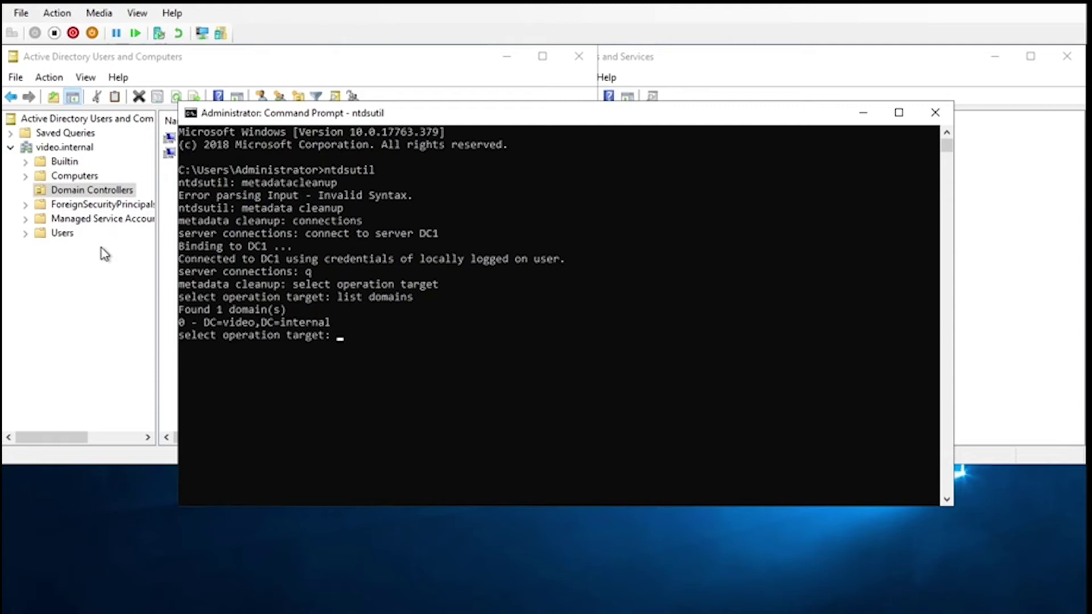
{"action": "type", "text": "select domain 0"}
{"action": "key", "text": "Return"}
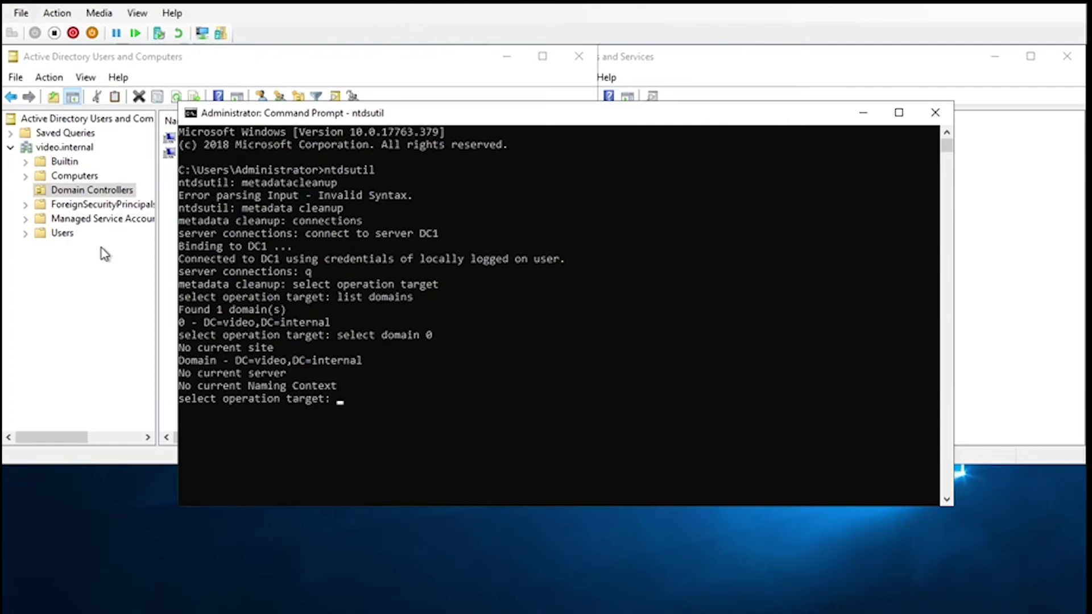
Select site 0, Default-First-Site-Name, and list its servers DC1 and DC2
{"action": "type", "text": "list sites"}
{"action": "key", "text": "Return"}
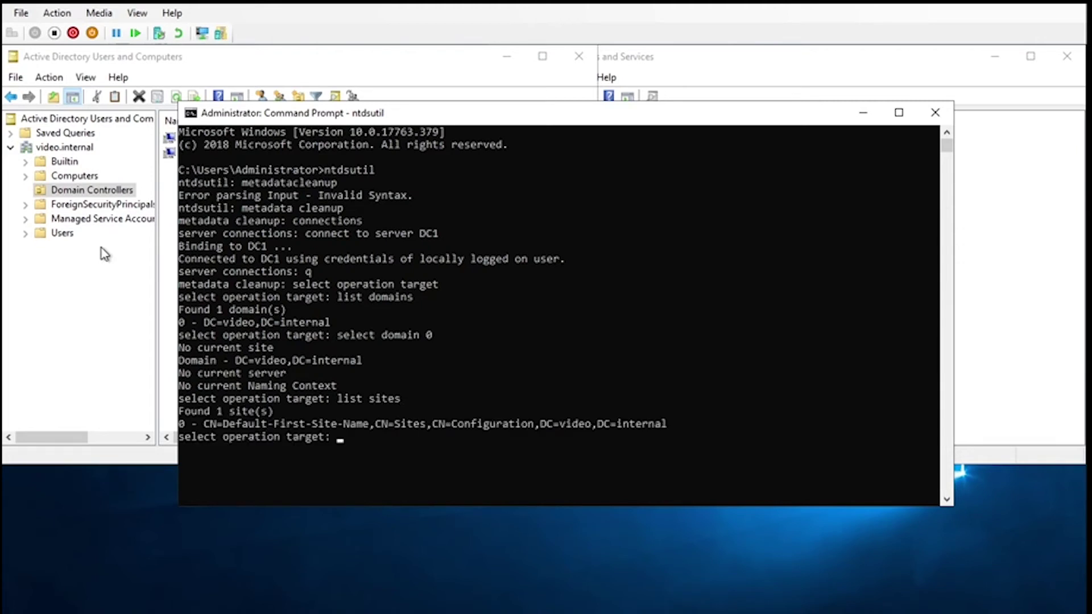
{"action": "type", "text": "select site 0"}
{"action": "key", "text": "Return"}
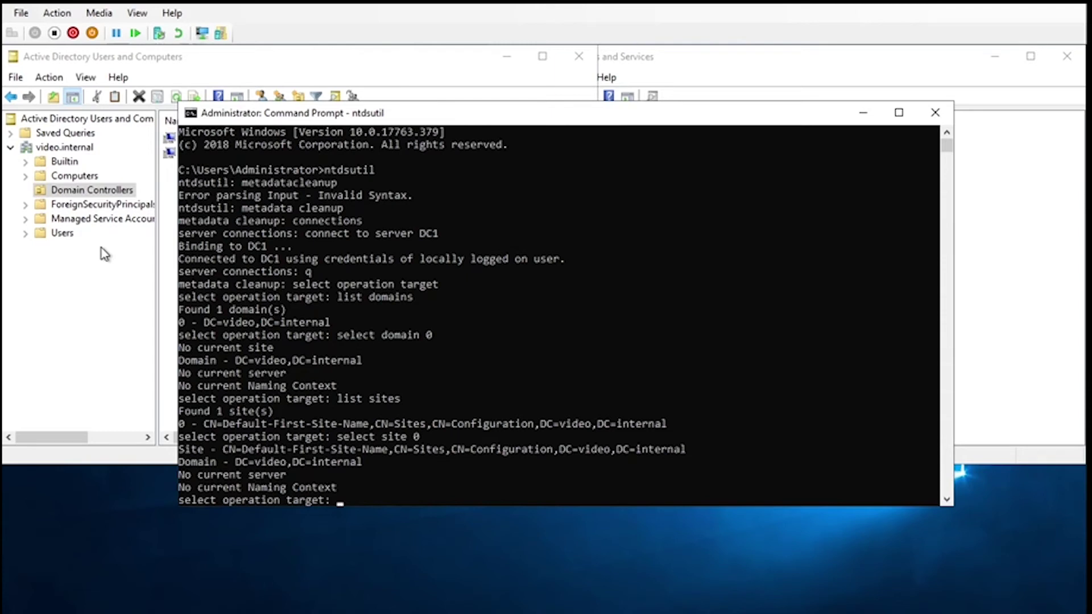
{"action": "type", "text": "list servers in site"}
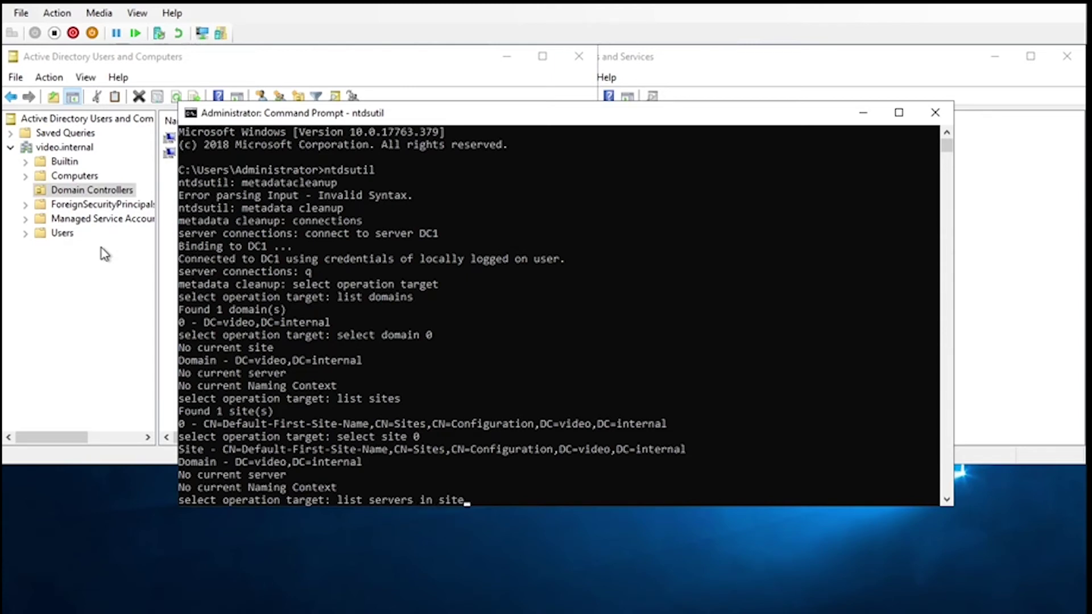
{"action": "key", "text": "Return"}
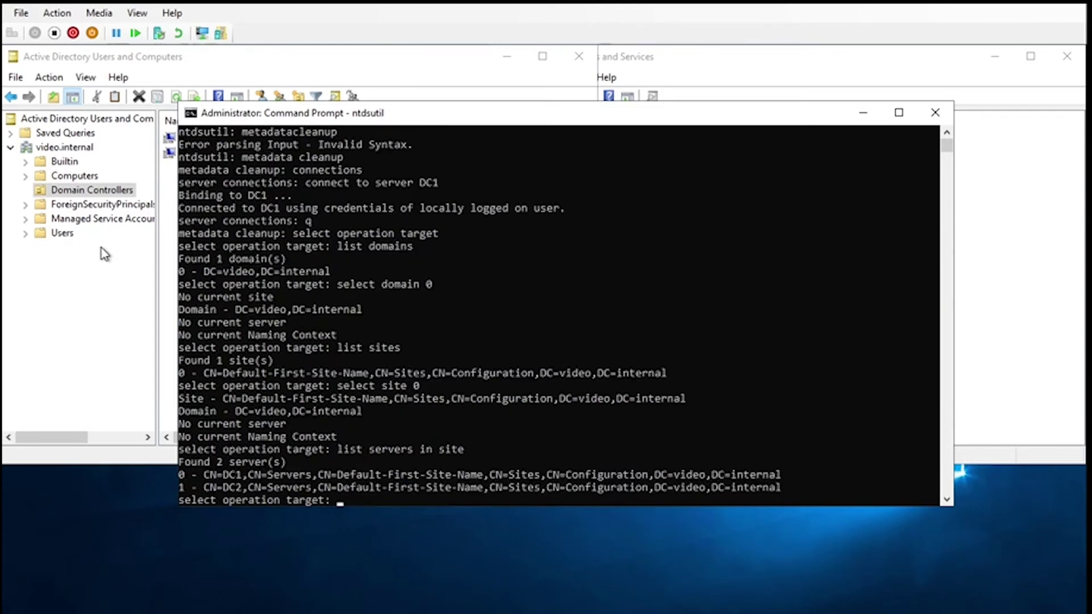
Select server 1 (DC2), return to metadata cleanup and run remove selected server
{"action": "type", "text": "select server 1"}
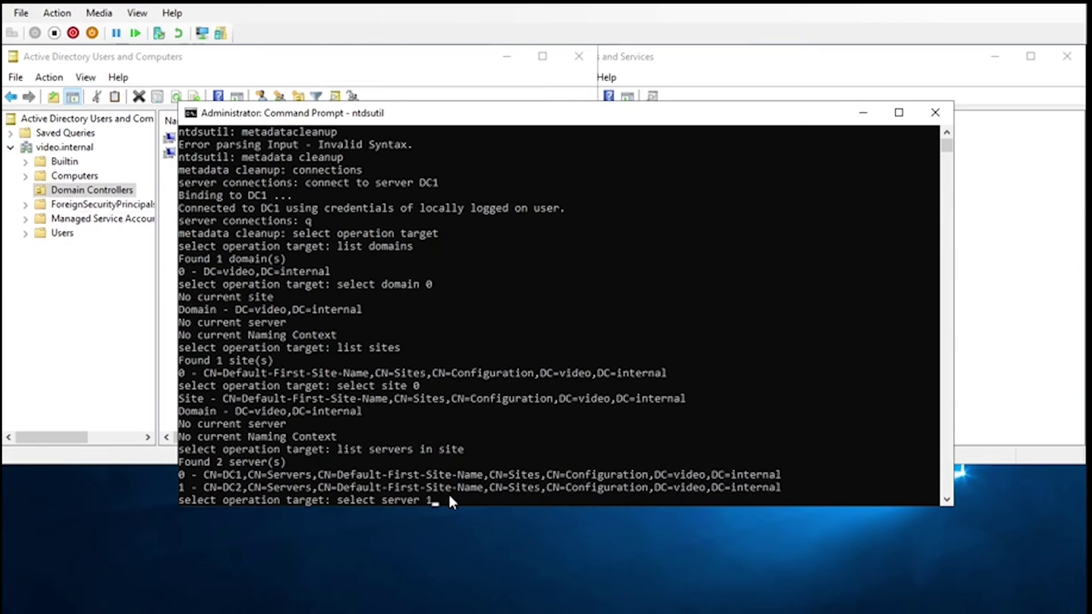
{"action": "key", "text": "Return"}
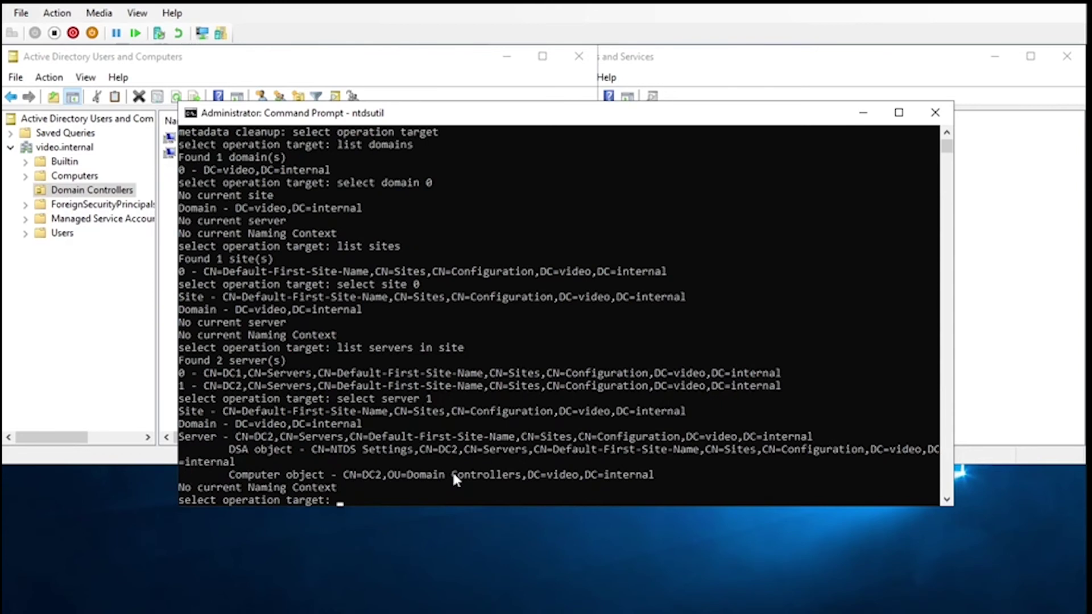
{"action": "type", "text": "q"}
{"action": "key", "text": "Return"}
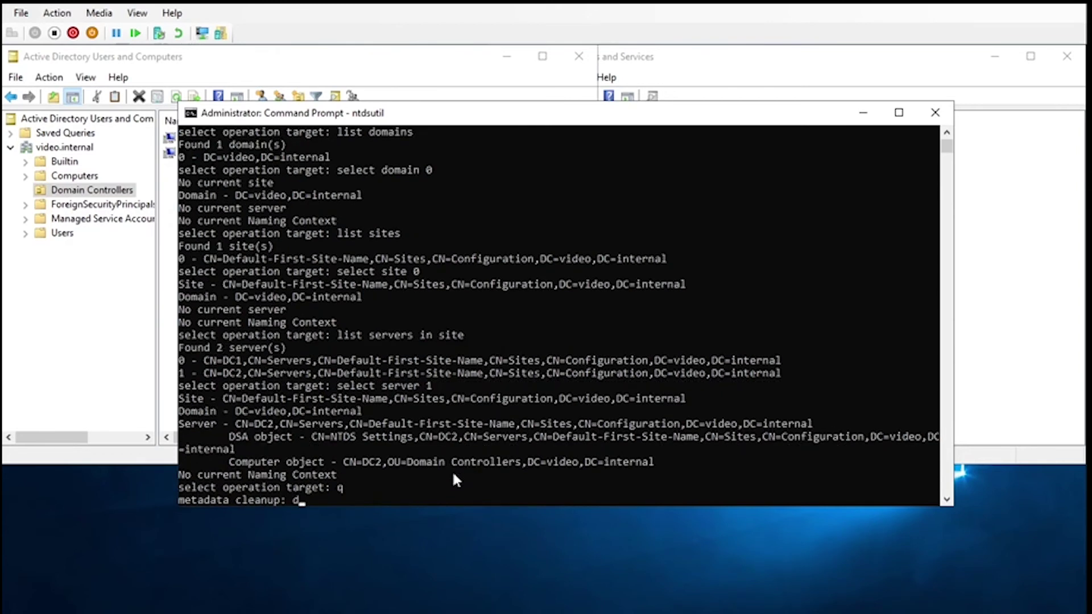
{"action": "type", "text": "remove selected server"}
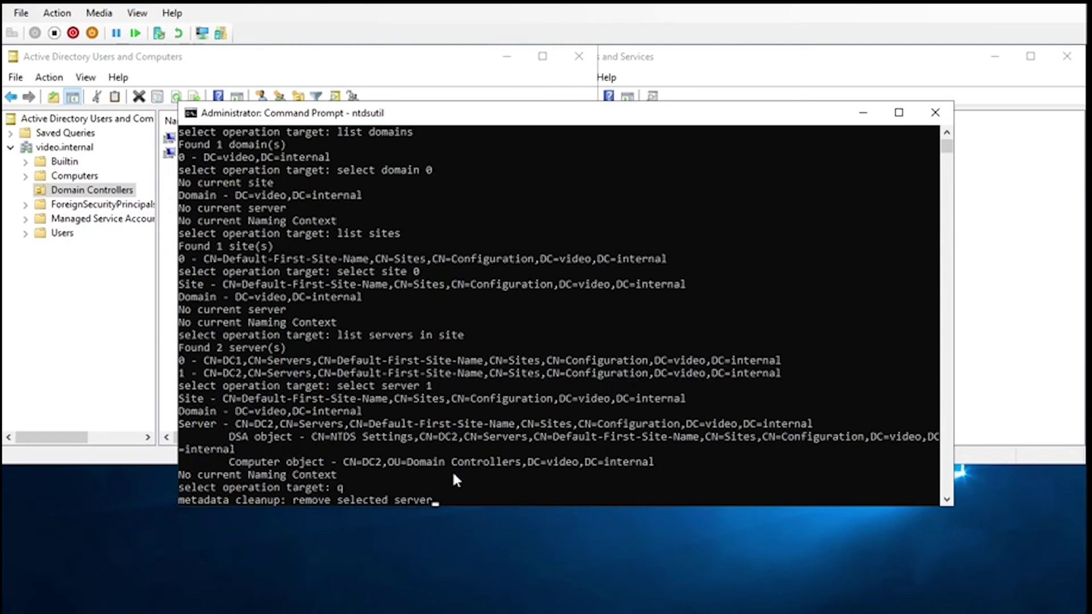
{"action": "key", "text": "Return"}
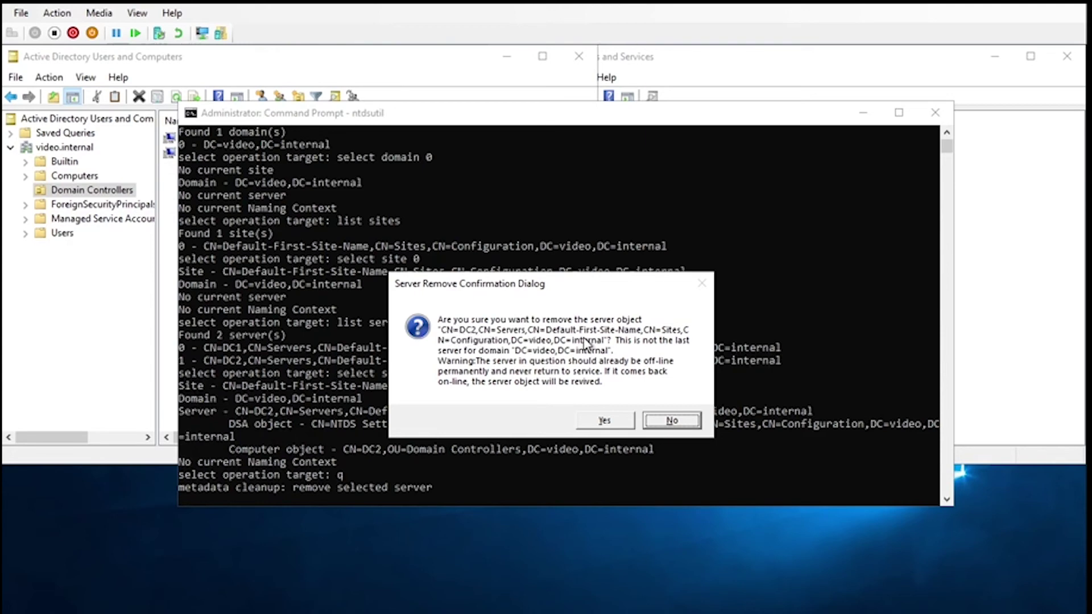
Confirm removal of DC2's server object and quit the metadata cleanup level
{"action": "left_click", "coordinate": [597, 421]}
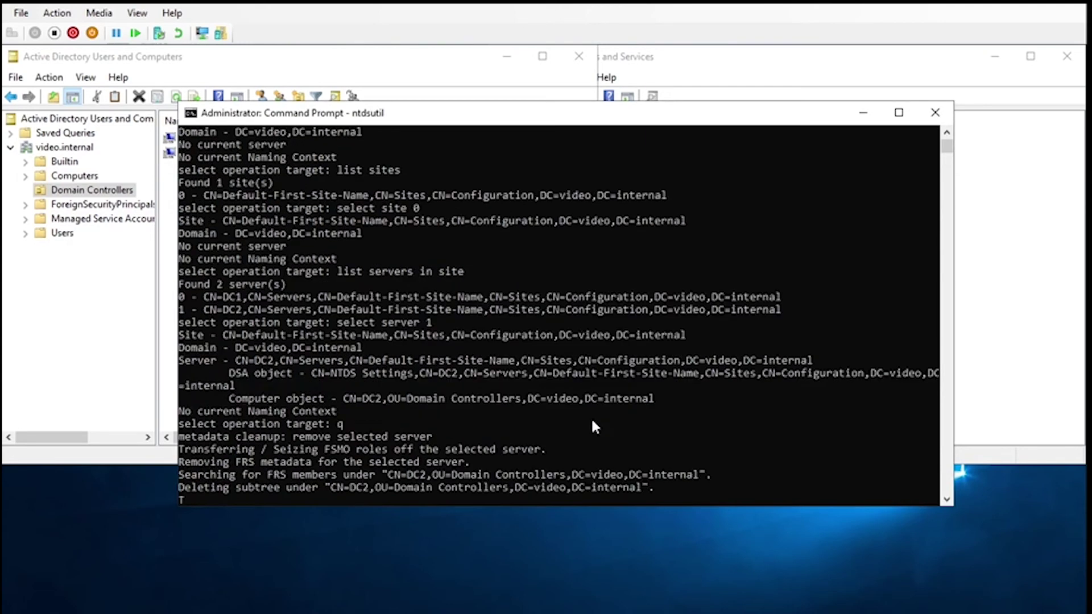
{"action": "type", "text": "q"}
{"action": "left_click", "coordinate": [548, 385]}
{"action": "type", "text": "w"}
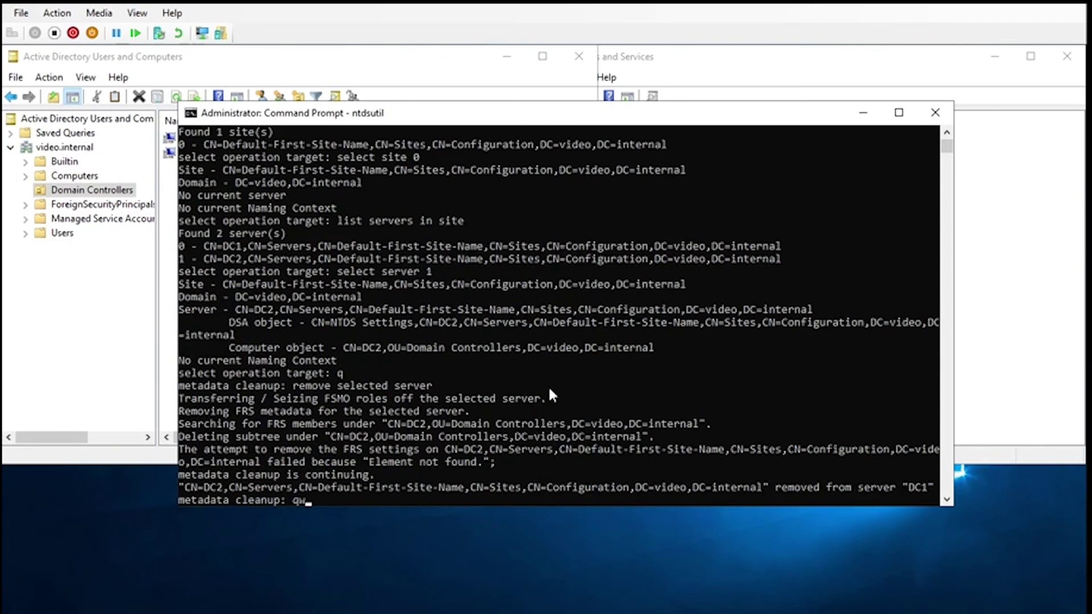
{"action": "key", "text": "Return"}
{"action": "type", "text": "q"}
{"action": "key", "text": "Return"}
Quit ntdsutil and close the Command Prompt with exit
{"action": "type", "text": "q"}
{"action": "key", "text": "Return"}
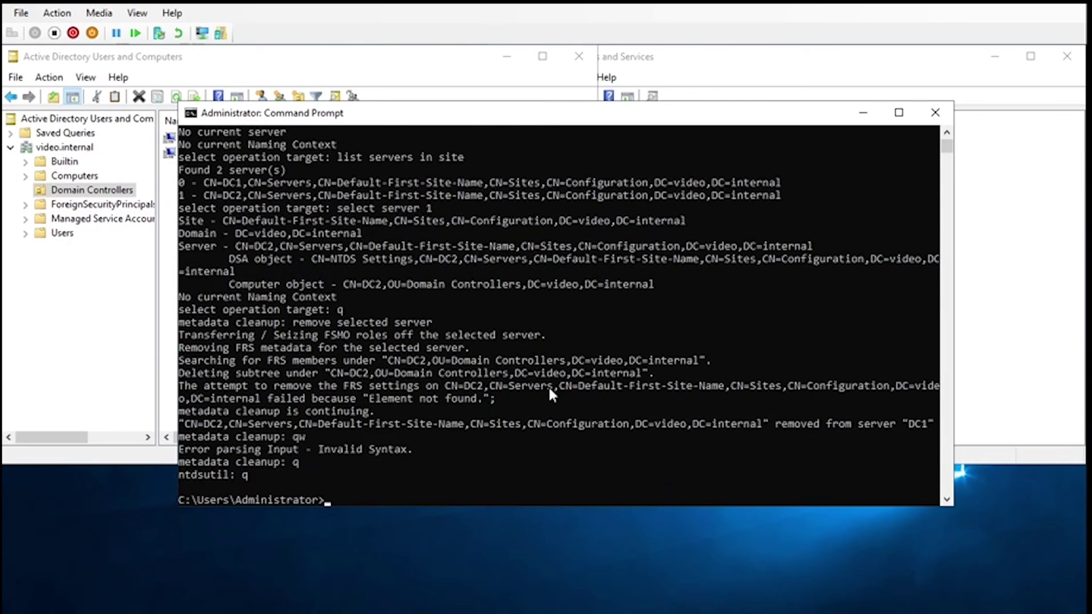
{"action": "type", "text": "exit"}
{"action": "key", "text": "Return"}
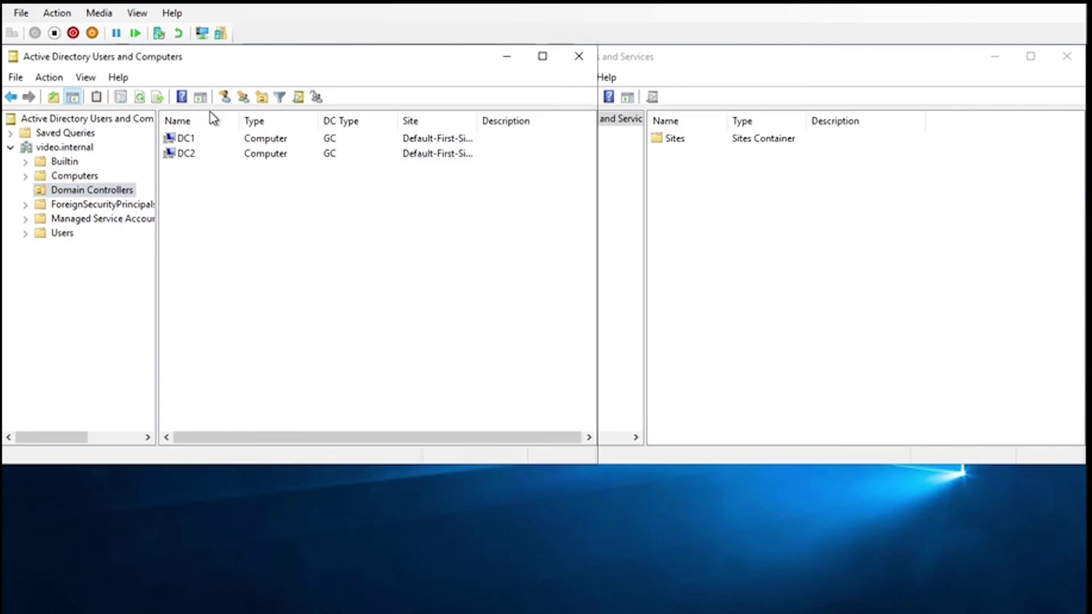
Refresh ADUC so Domain Controllers shows only DC1, then switch to Sites and Services
{"action": "left_click", "coordinate": [141, 98]}
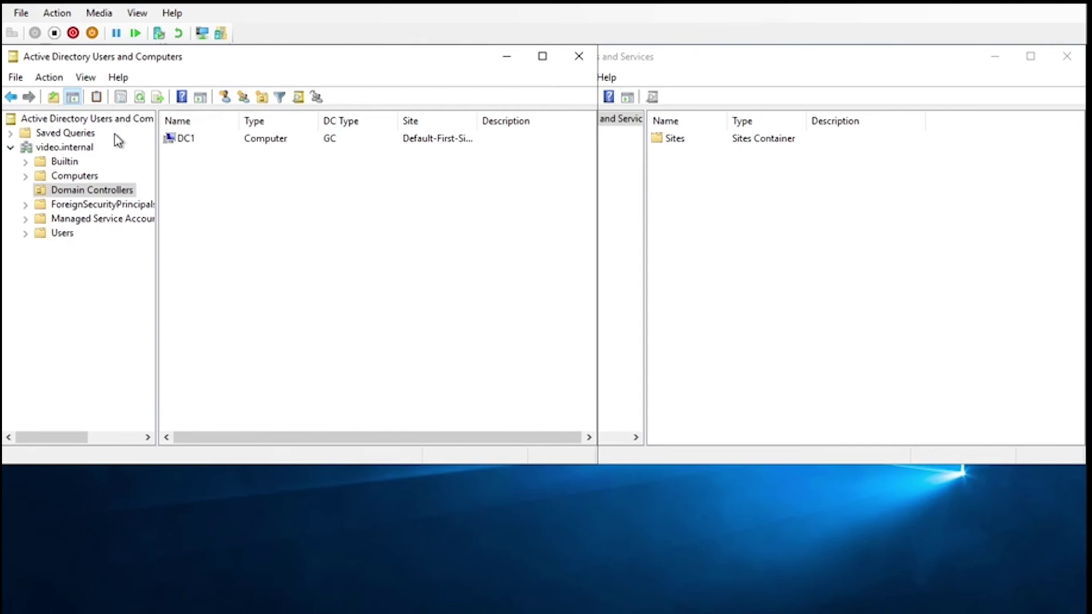
{"action": "left_click", "coordinate": [705, 278]}
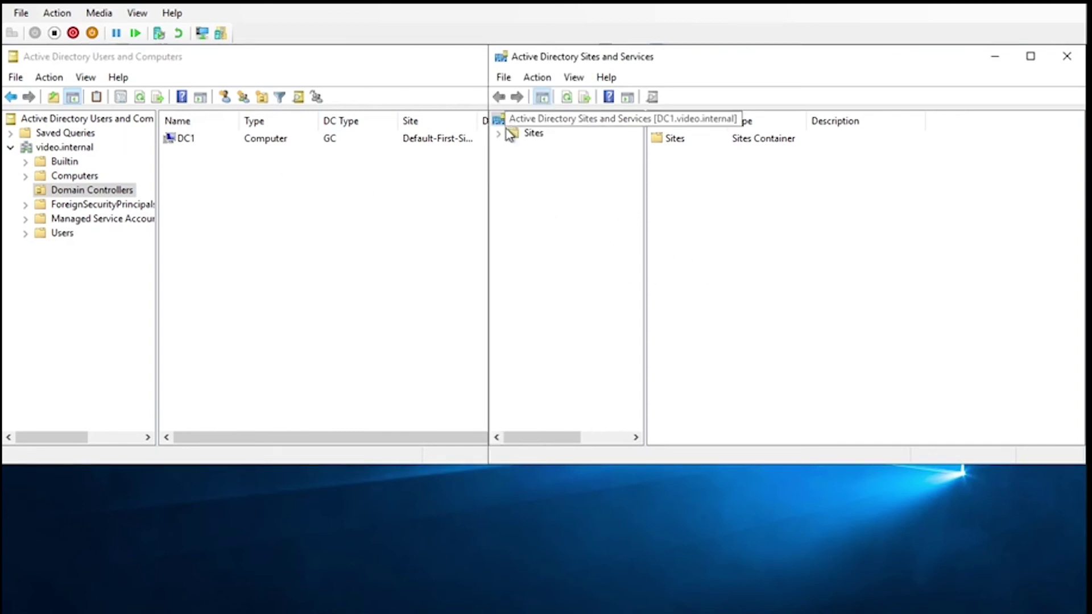
Delete the leftover DC2 entry under Sites > Default-First-Site-Name > Servers
{"action": "left_click", "coordinate": [526, 134]}
{"action": "double_click", "coordinate": [526, 134]}
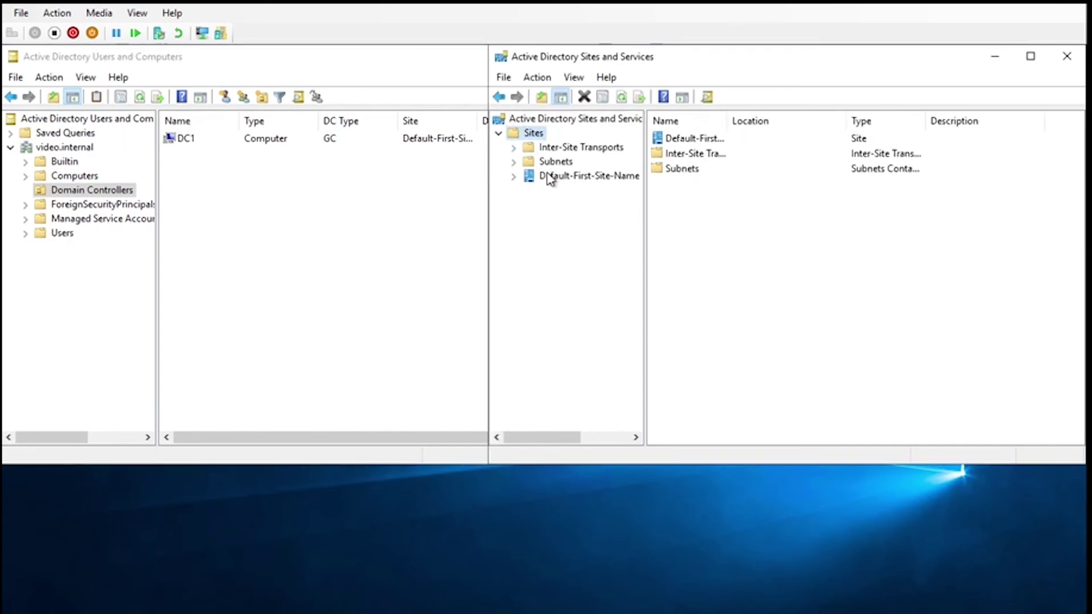
{"action": "double_click", "coordinate": [548, 179]}
{"action": "left_click", "coordinate": [549, 193]}
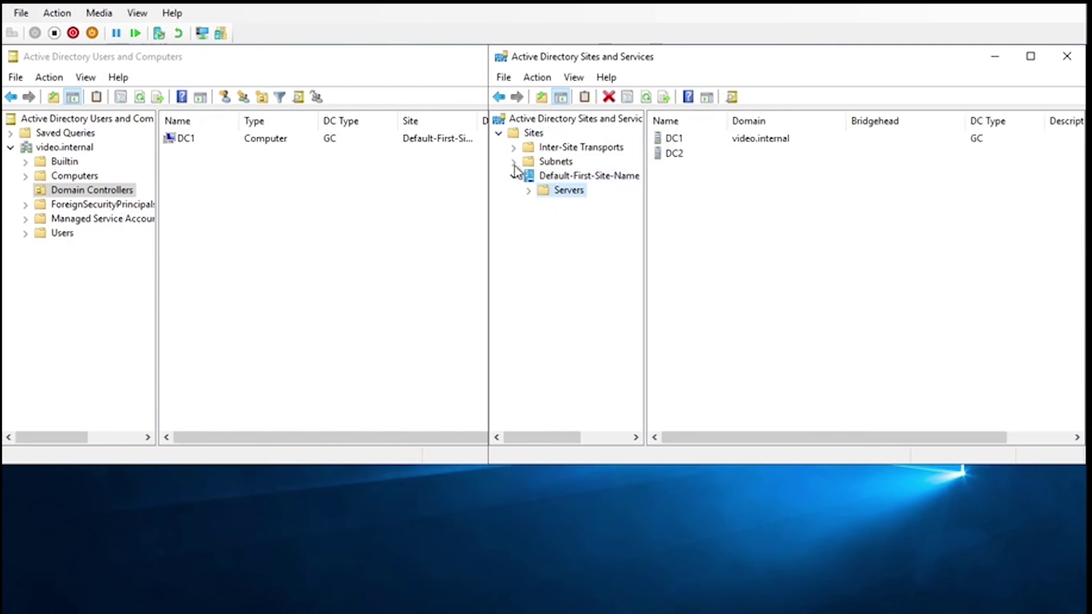
{"action": "left_click", "coordinate": [666, 155]}
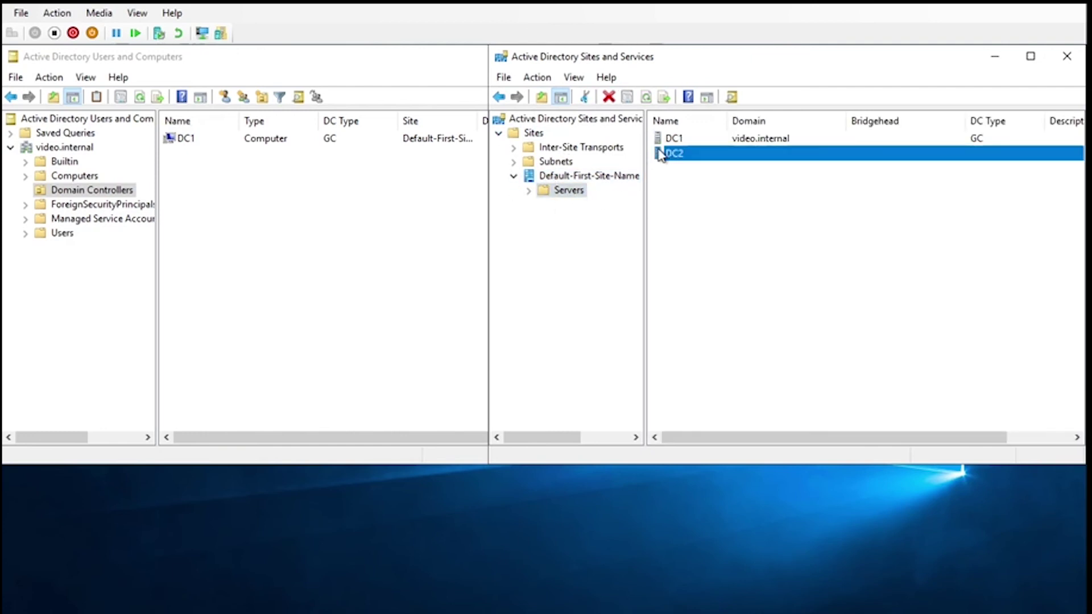
{"action": "key", "text": "Delete"}
{"action": "left_click", "coordinate": [592, 398]}
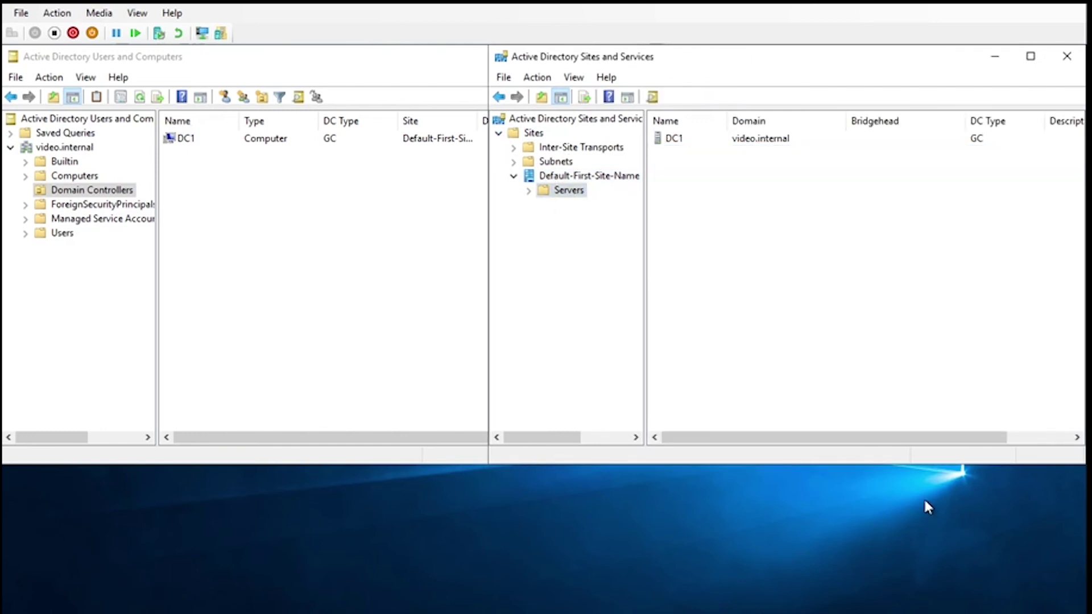